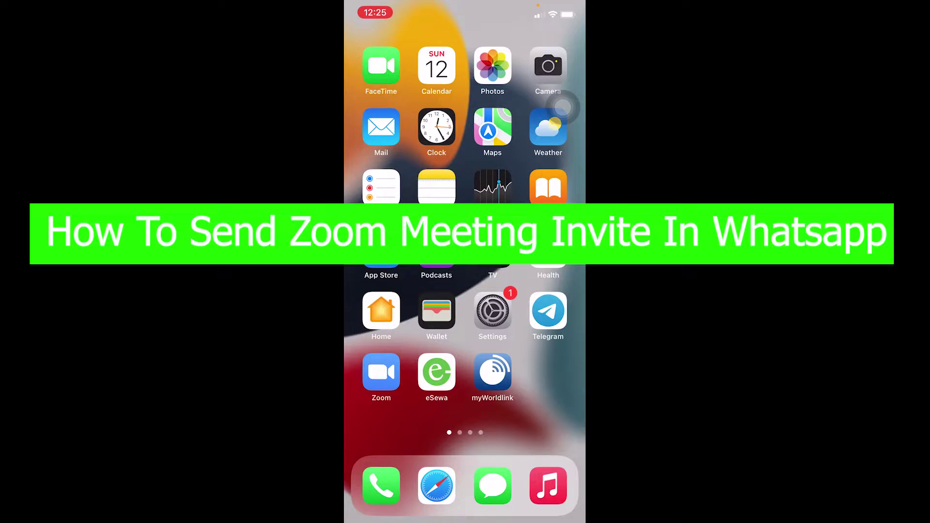
scroll(465, 226, right, 5)
scroll(465, 225, right, 5)
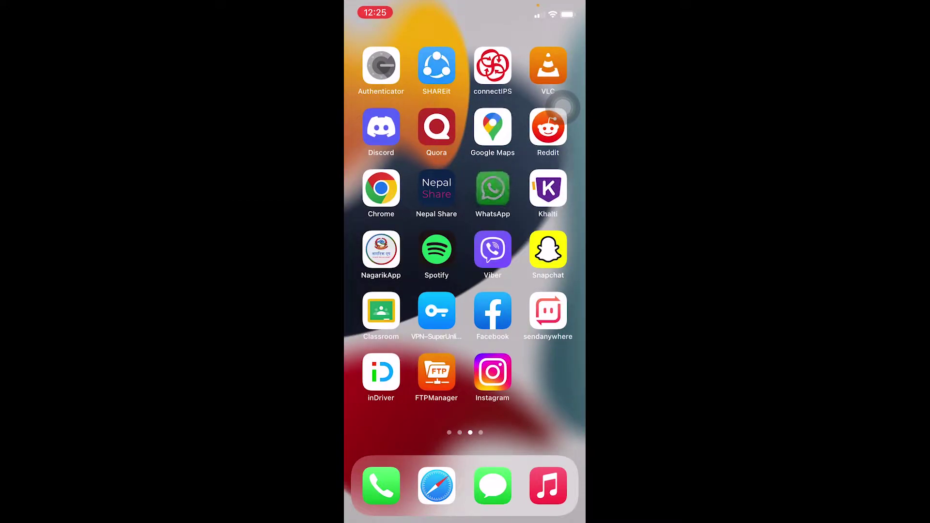
scroll(465, 225, left, 5)
scroll(465, 225, left, 5)
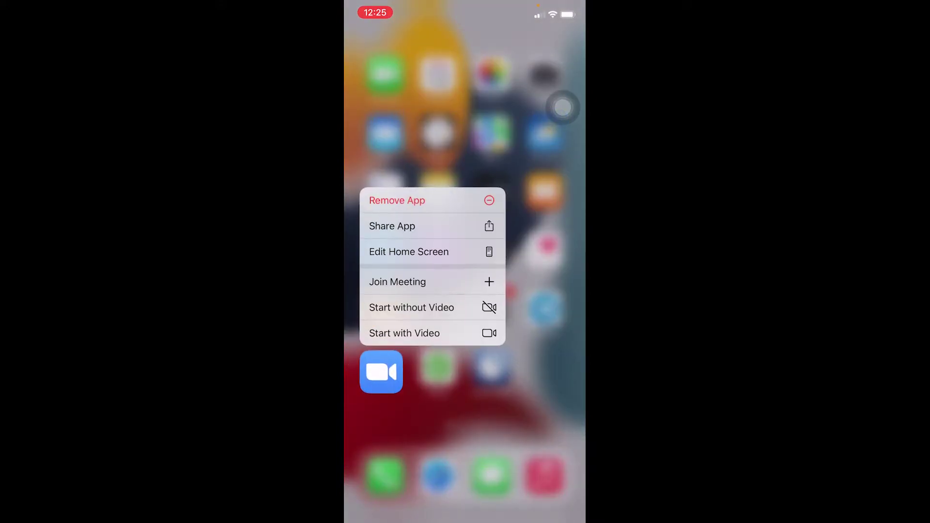
Step: Launch the Zoom app from the iPhone home screen after previewing its quick actions
click(538, 436)
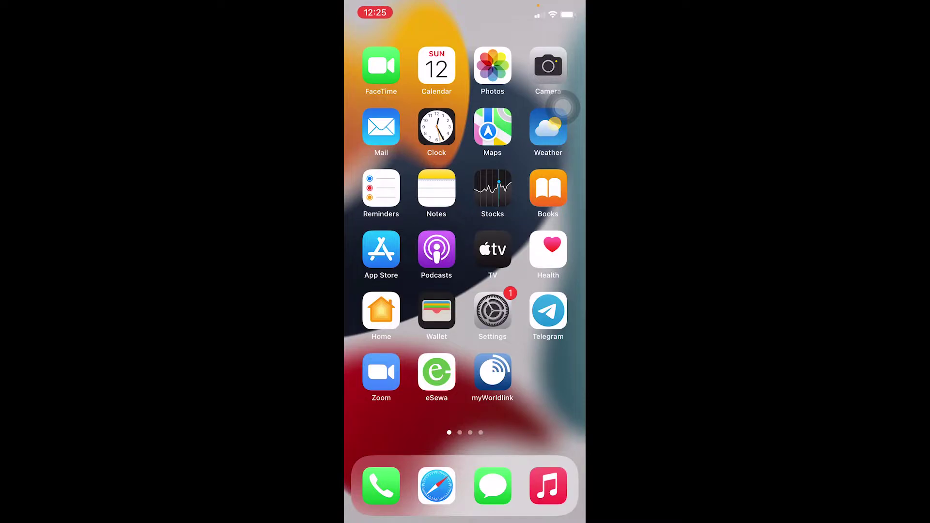
click(381, 372)
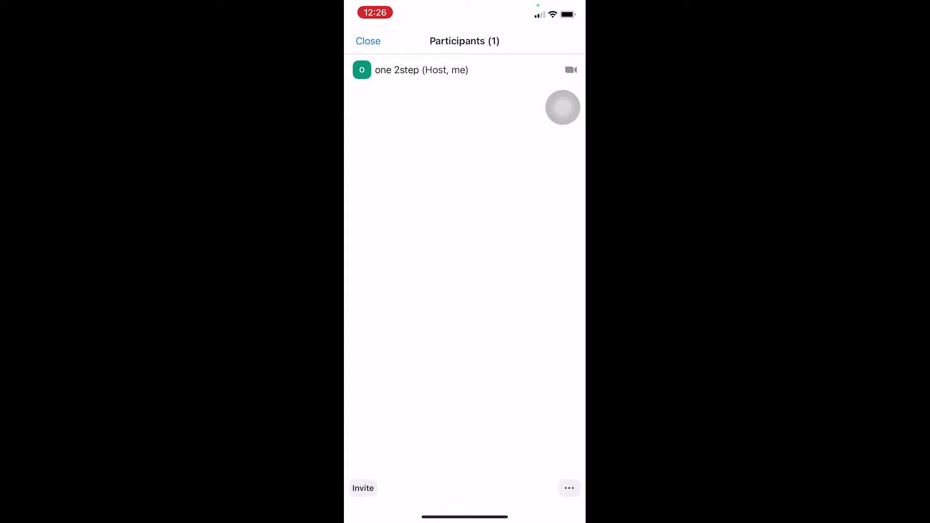
Step: Bring up the Invite options for the running Zoom meeting
click(362, 487)
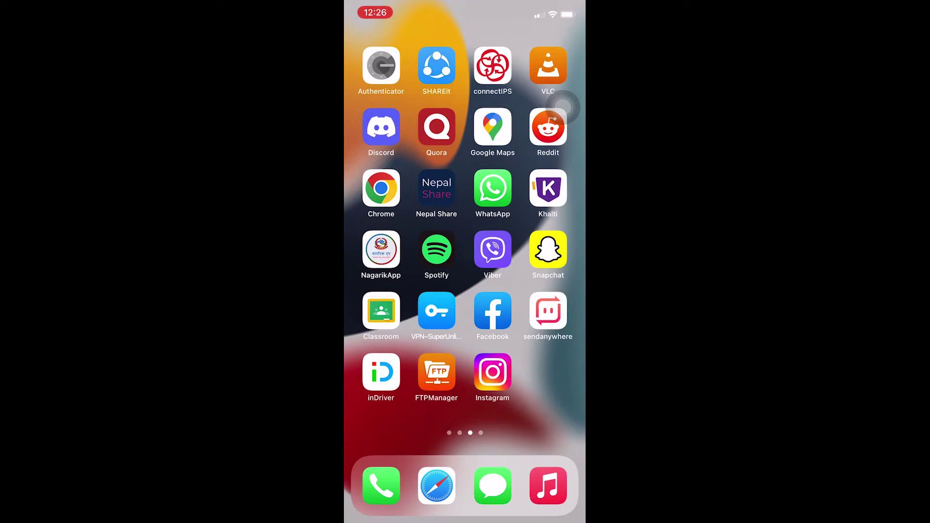
Step: In WhatsApp, open the blocked contact's chat, unblock them, and focus the message box
click(493, 187)
click(492, 188)
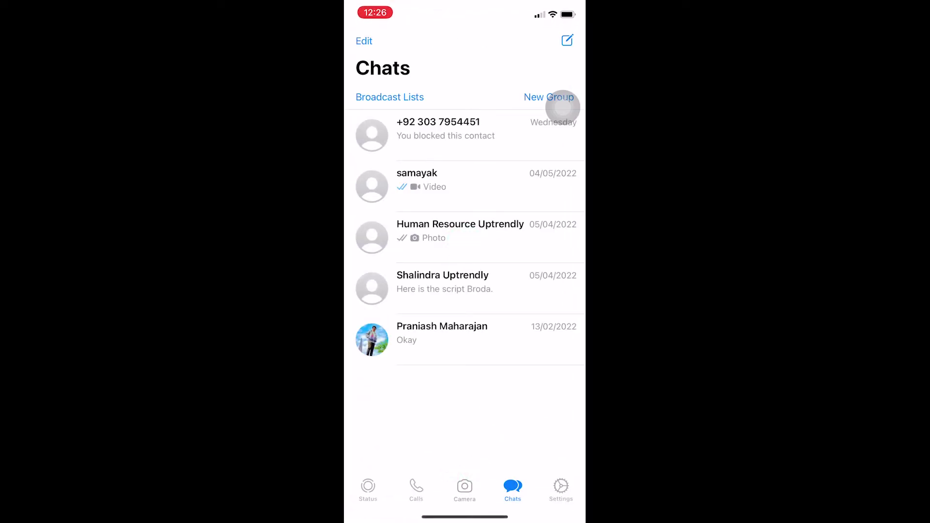
click(466, 135)
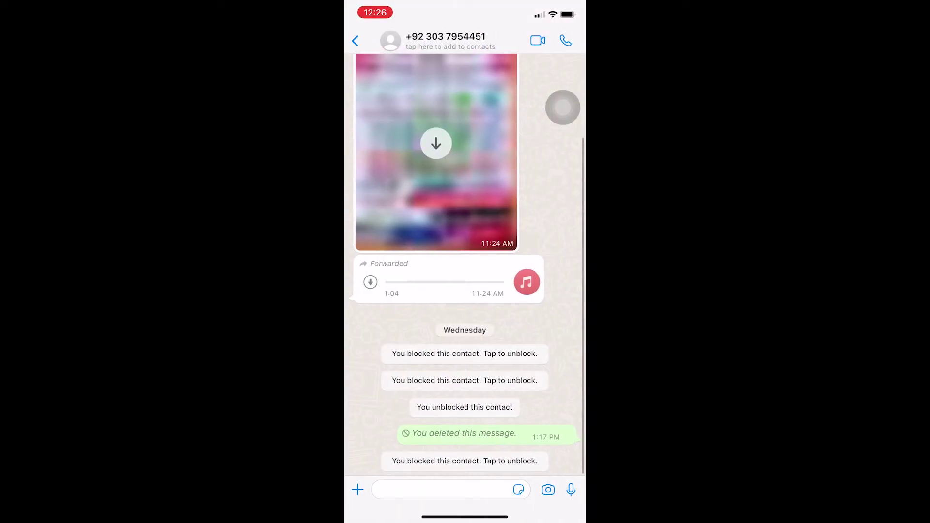
click(465, 461)
click(465, 486)
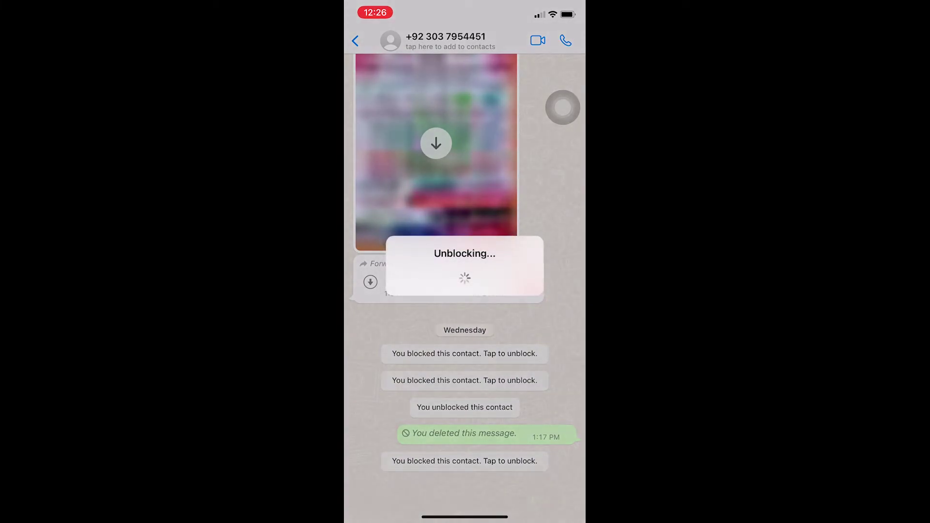
click(443, 490)
Step: Paste the copied Zoom invite link into the chat and send it
click(378, 307)
click(370, 279)
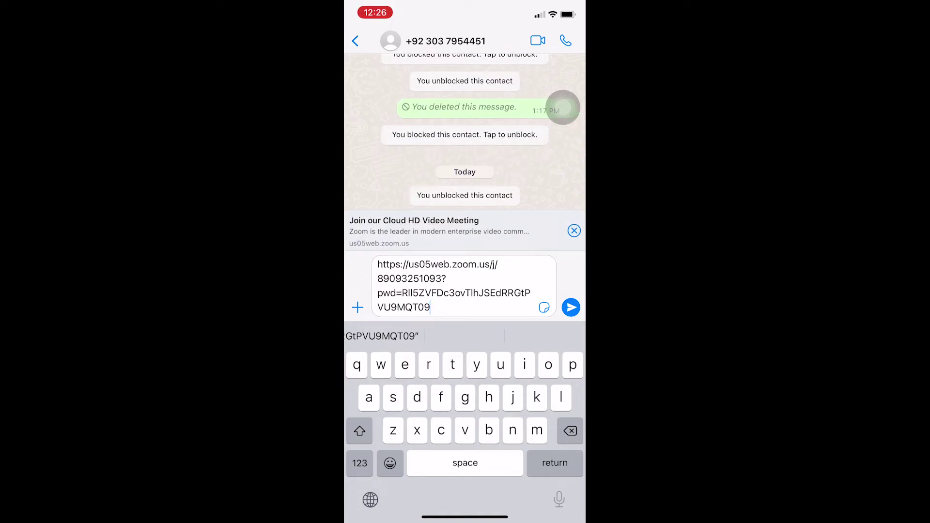
click(572, 308)
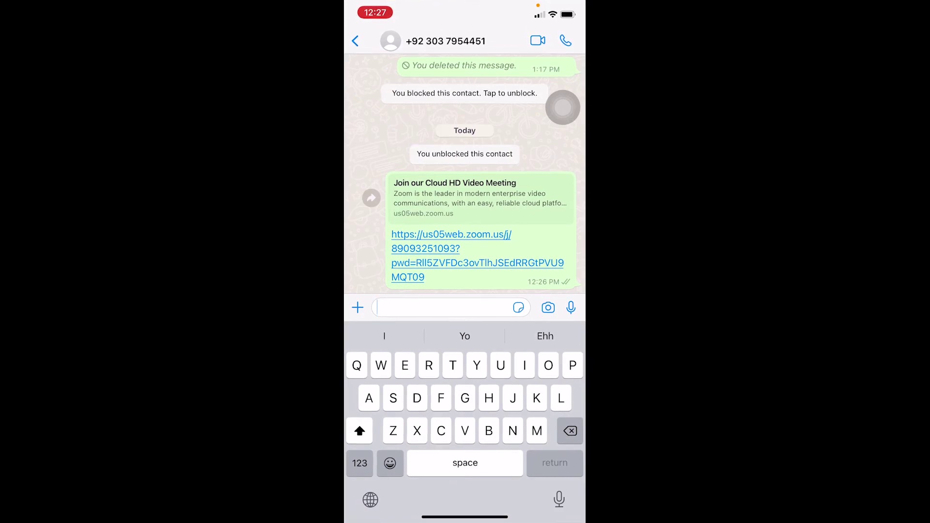
Step: Open the sent link in Zoom, dismiss the Invalid meeting ID alert, and return to WhatsApp
click(451, 249)
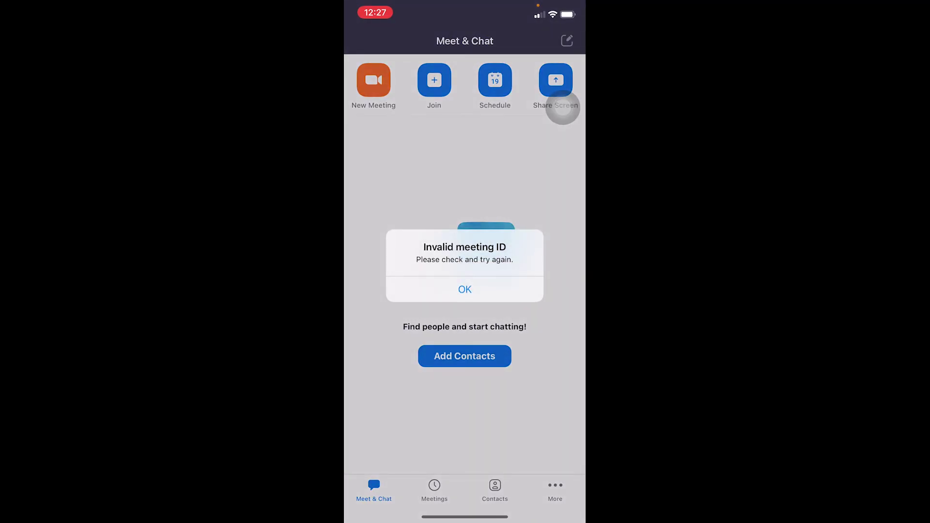
click(464, 289)
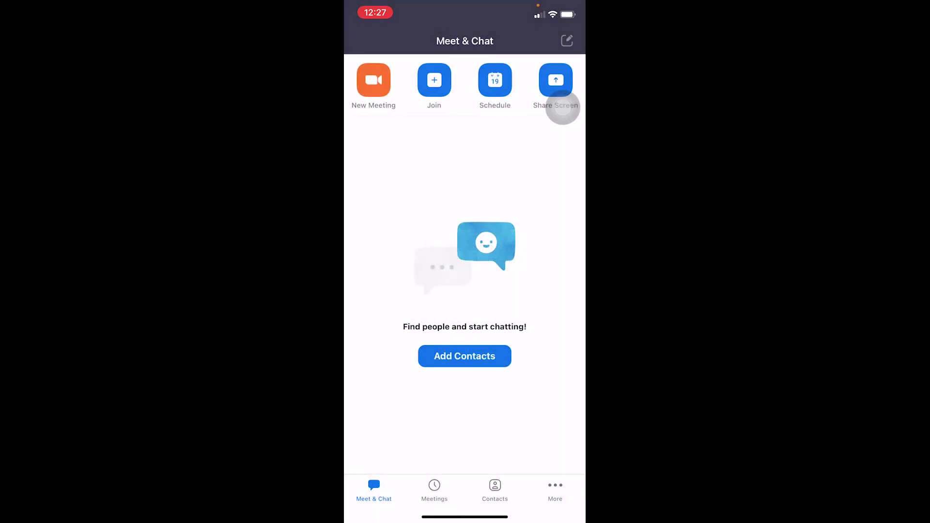
drag(465, 517, 465, 327)
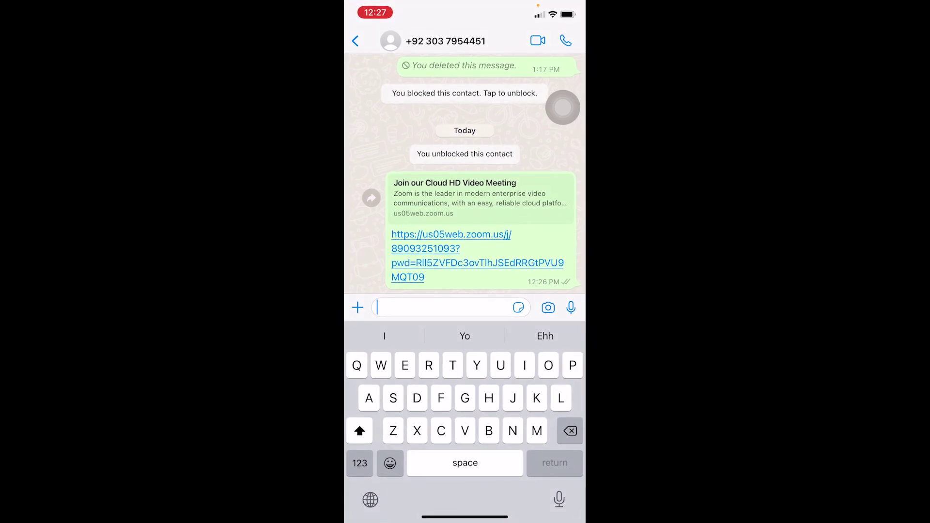